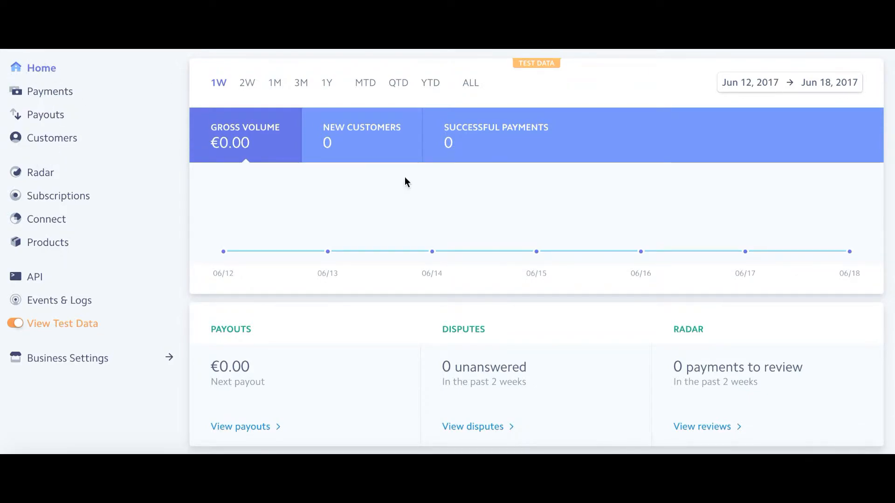
- Check the home overview over the 2W, 1M, 3M and 1Y ranges
scroll(441, 200, down, 1)
scroll(441, 200, up, 1)
click(247, 84)
click(275, 84)
click(302, 85)
click(327, 84)
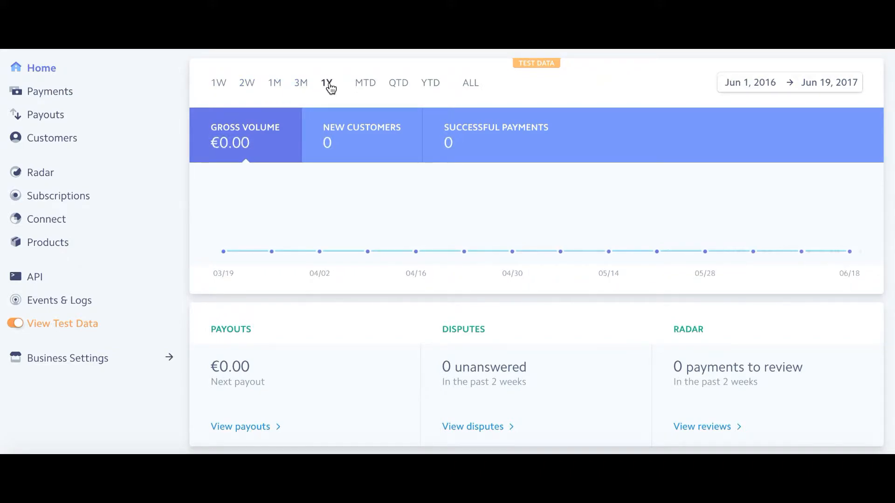
- Return the overview to the past week (Jun 13–19, 2017) and go to the Payments list
click(219, 84)
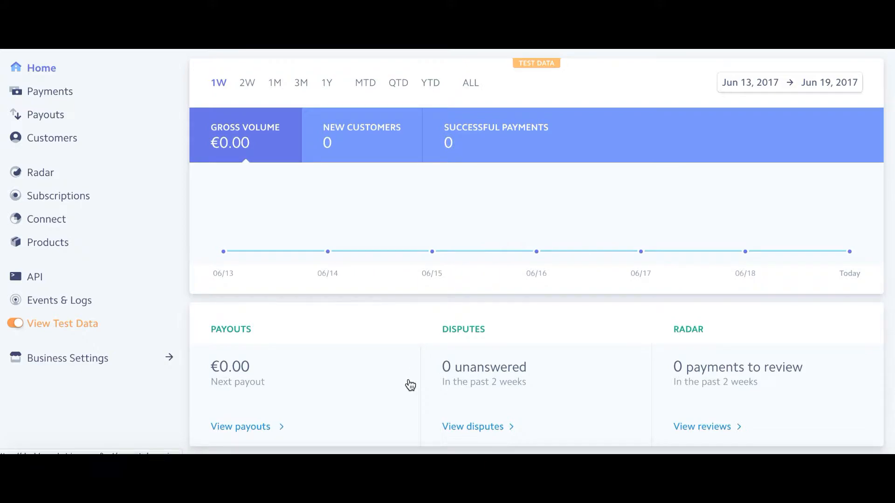
scroll(410, 383, down, 1)
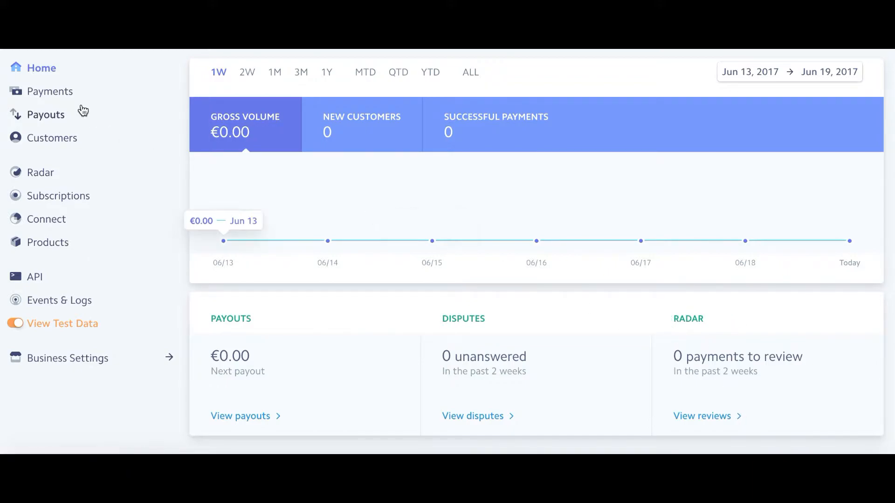
click(58, 96)
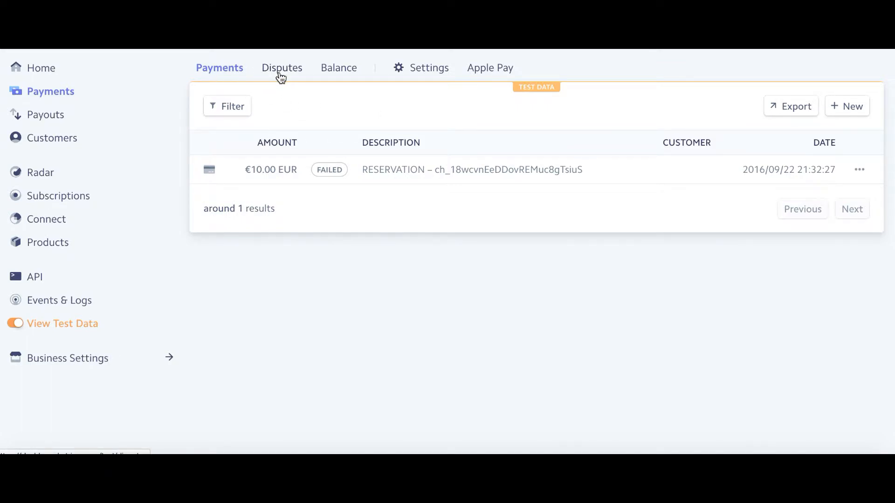
- Look over the Balance and Disputes pages
click(331, 71)
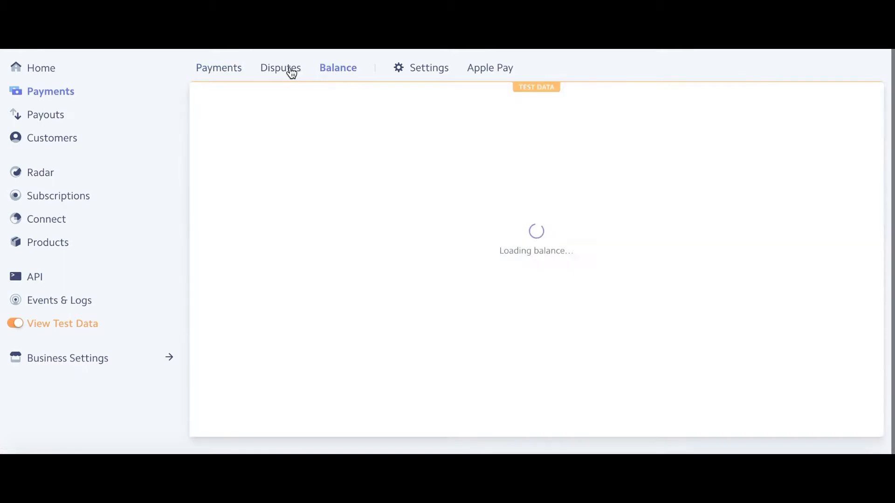
click(292, 73)
click(337, 71)
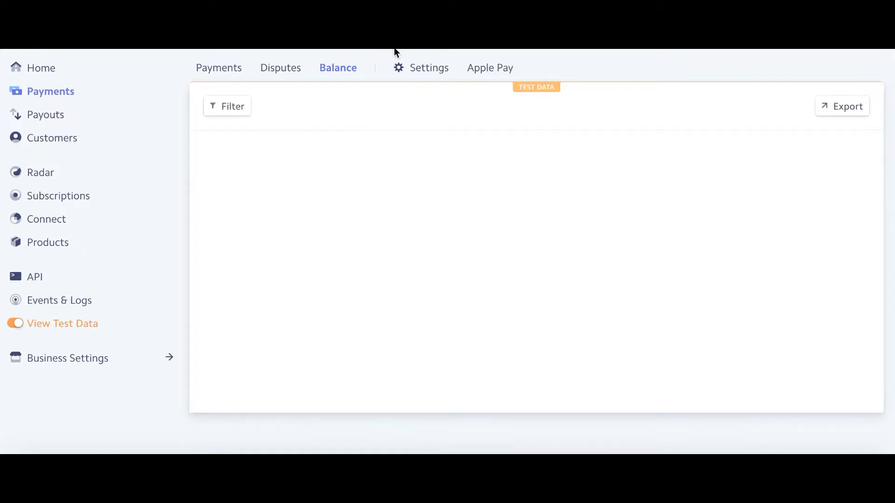
- Review the payment-method settings, then start a new EUR payment from the Payments list
click(416, 67)
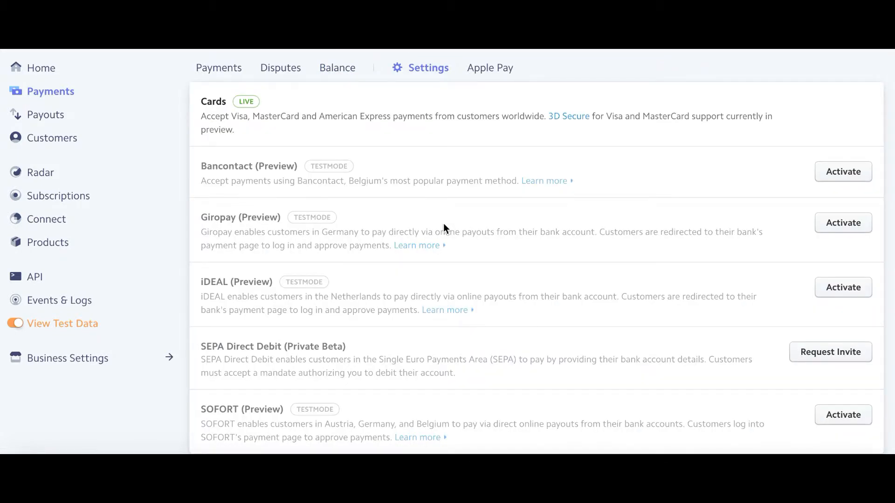
scroll(444, 227, down, 1)
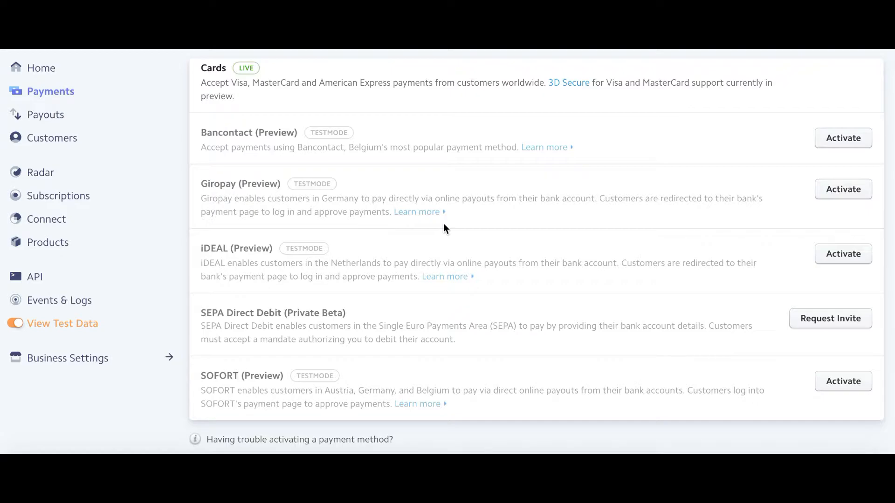
scroll(443, 223, up, 1)
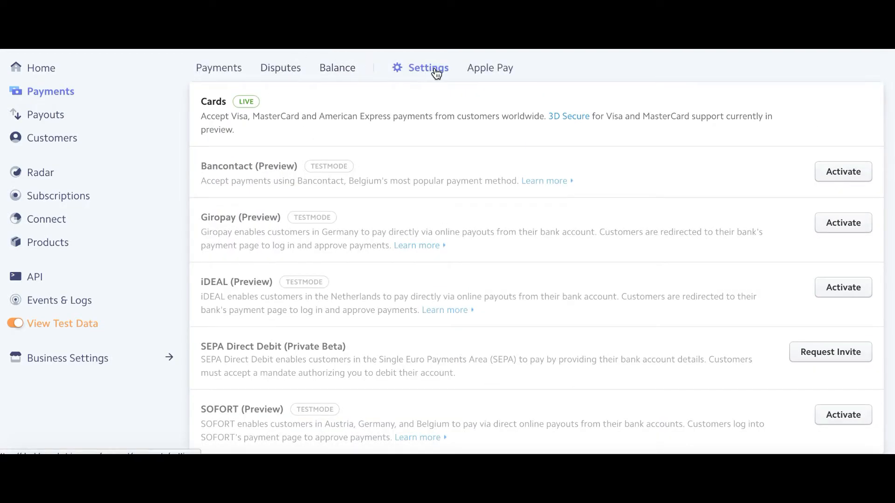
click(219, 67)
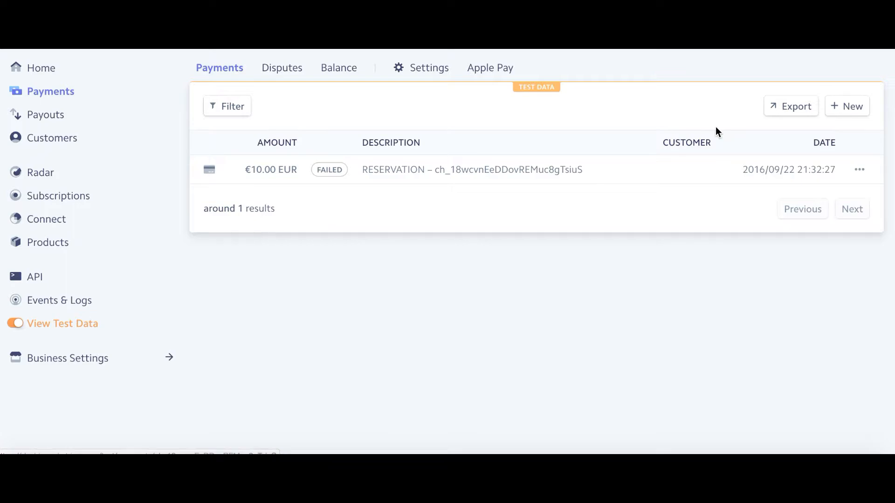
click(860, 108)
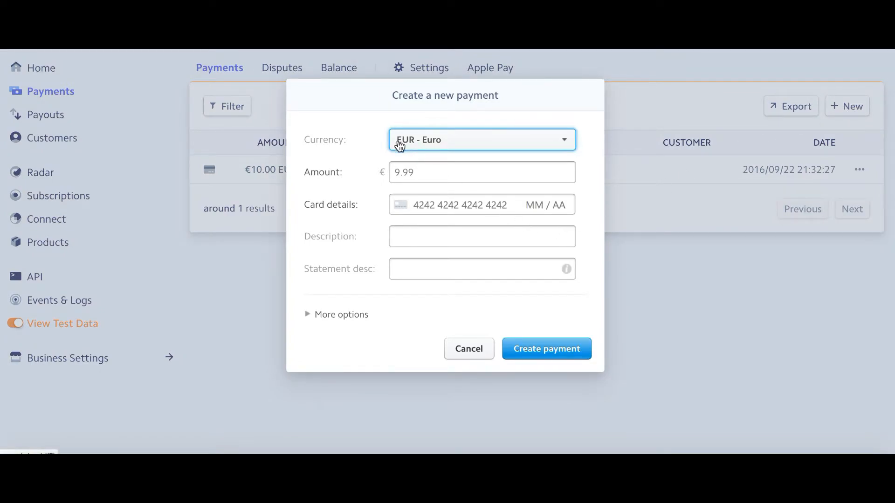
- Enter €250.00, the 4242 test Visa card expiring 09/18, and a reservation description naming the customer
click(400, 170)
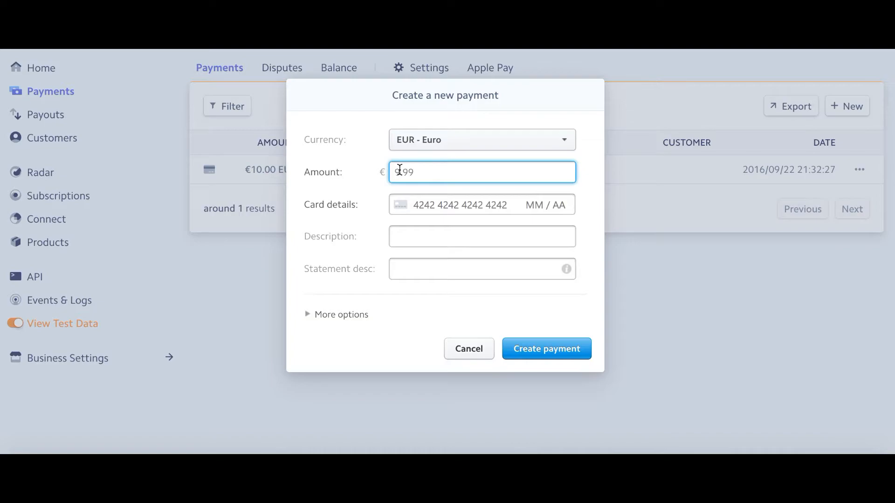
text(250)
click(445, 207)
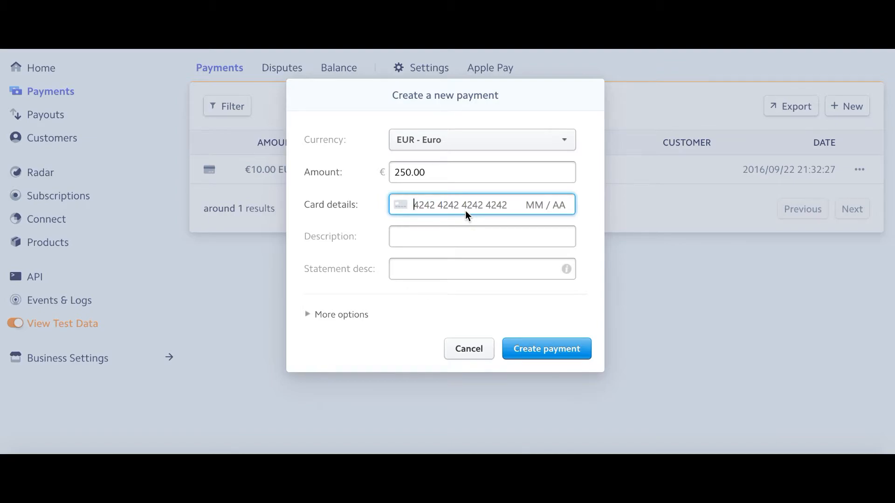
text(4242424)
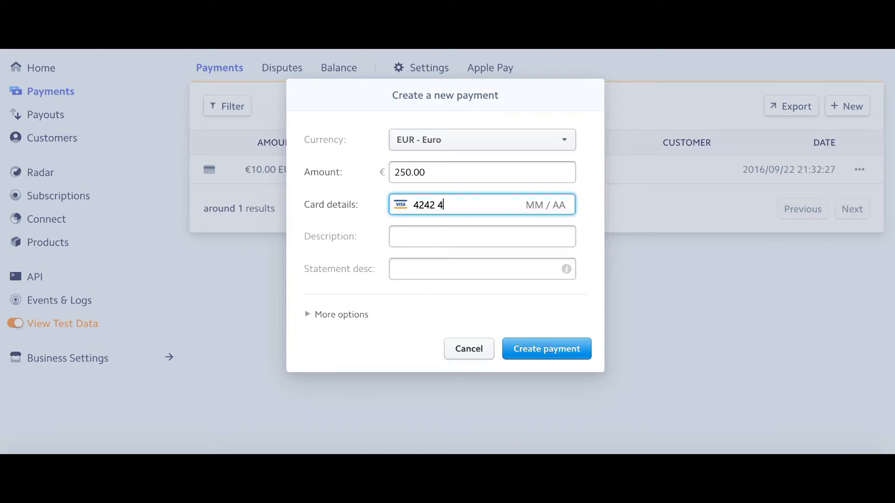
text(242424)
text(242)
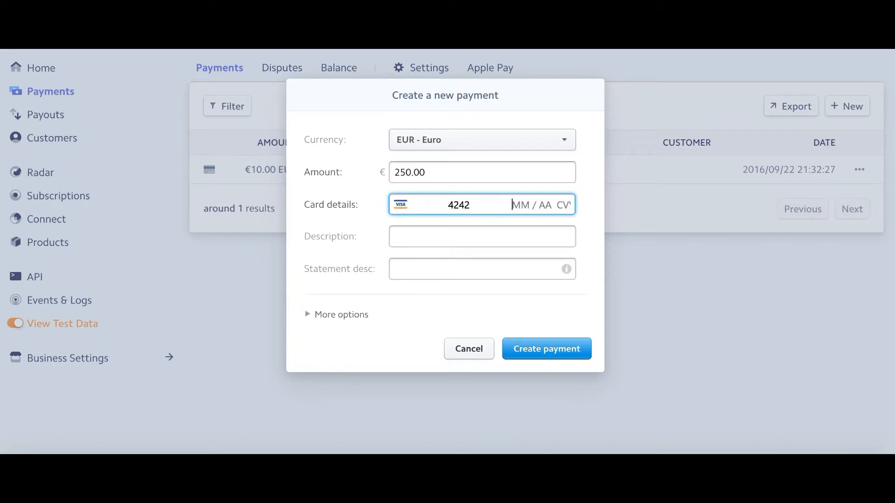
text(09 /18)
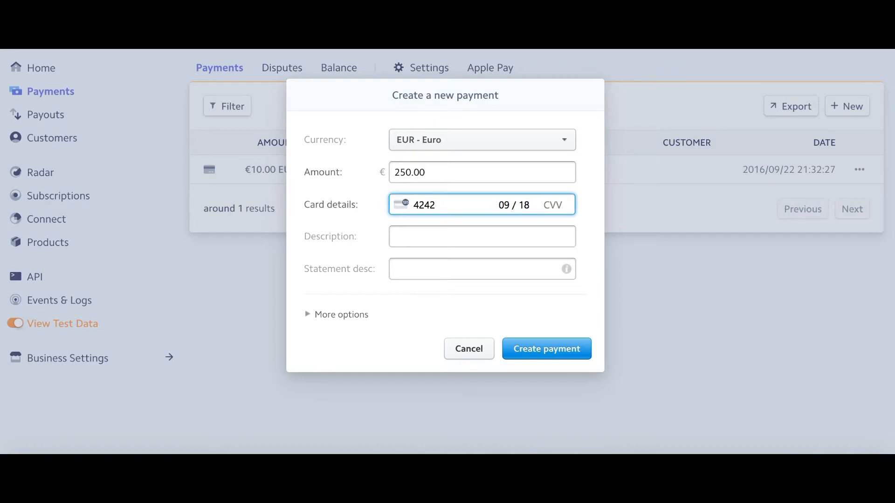
text(000)
click(412, 236)
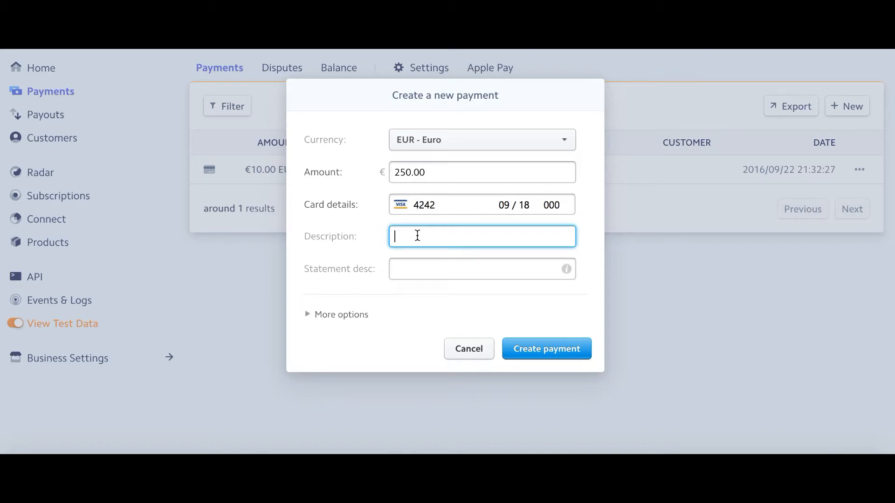
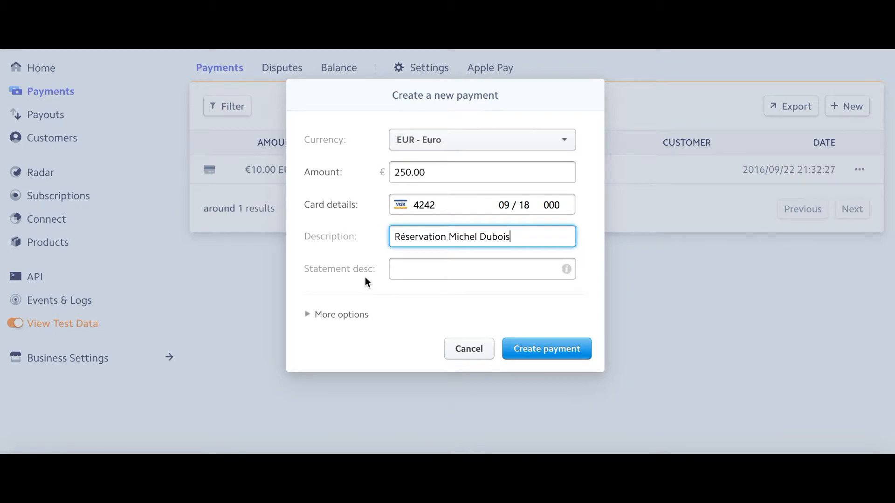
- Finish the reservation description and create the €250.00 payment
click(332, 265)
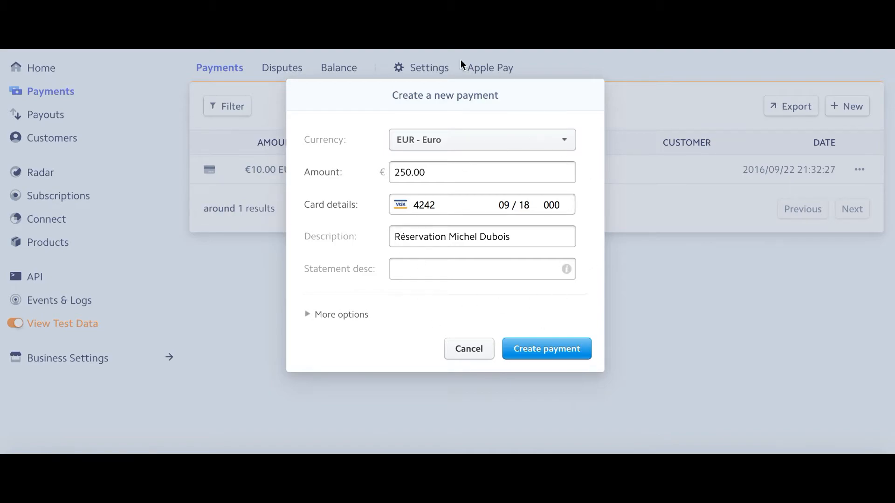
click(559, 350)
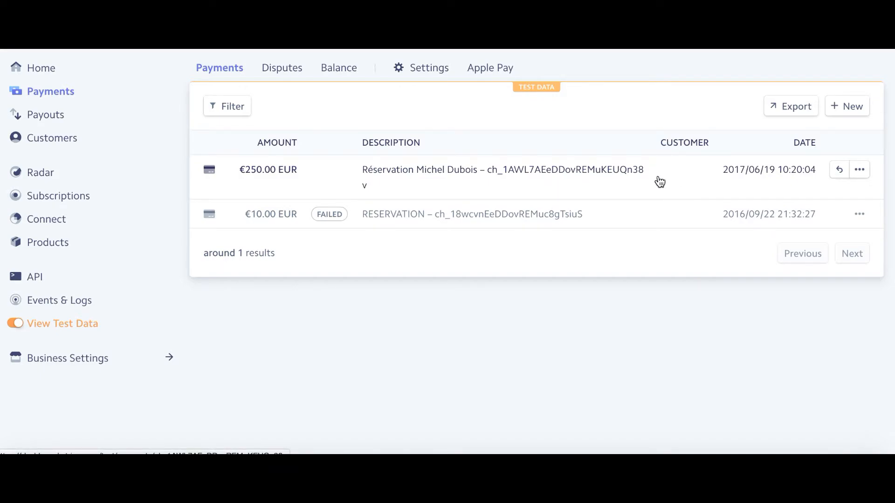
- Check Payouts, return to Payments, and start a fresh new-payment form
click(41, 120)
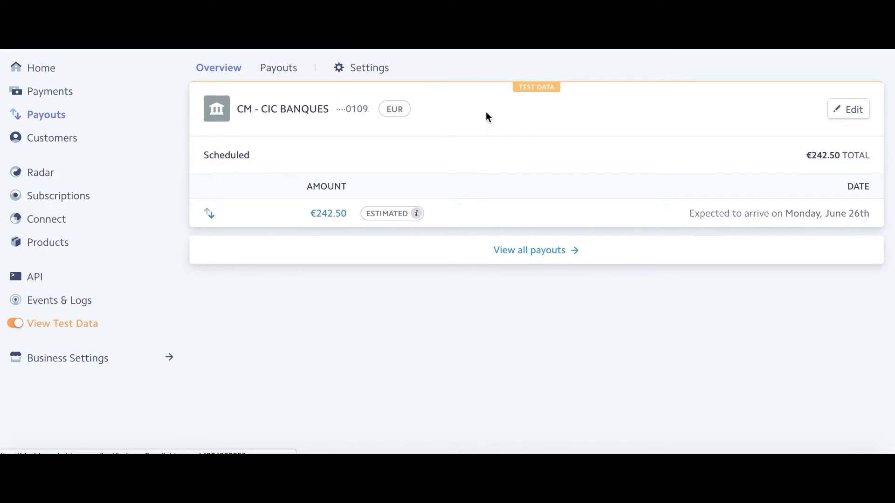
click(61, 97)
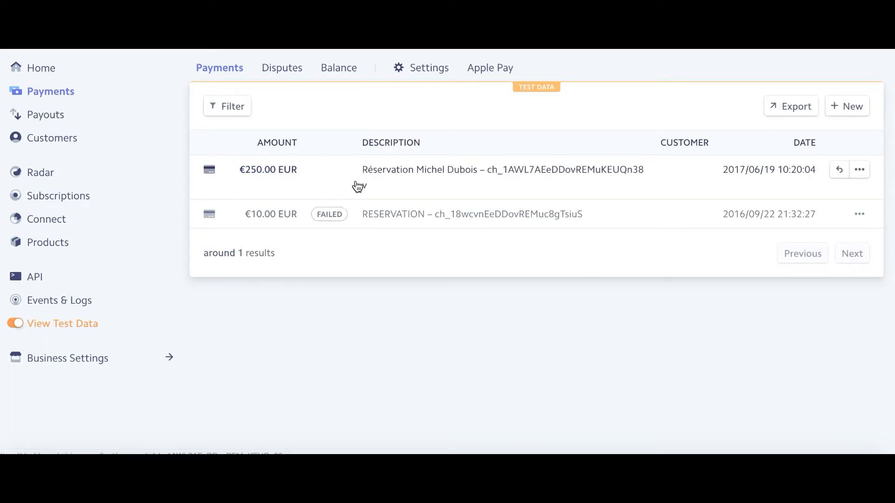
click(843, 107)
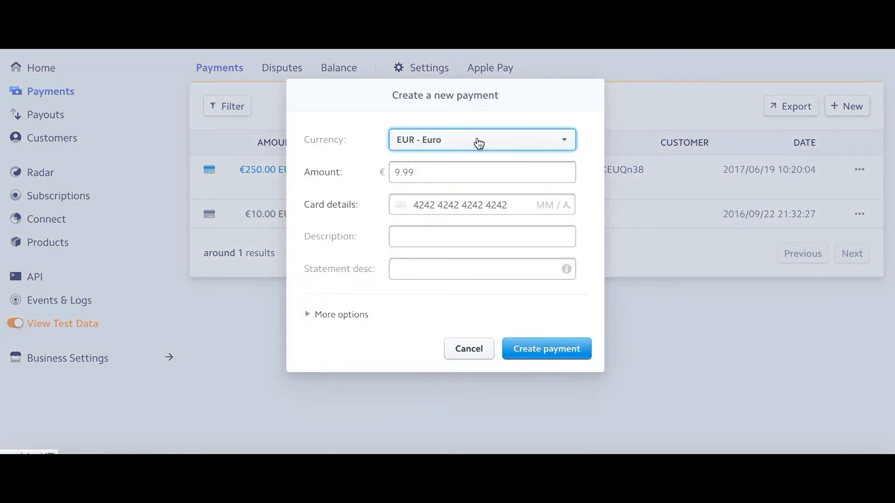
- Enter €250.00, the 4242 test Visa expiring 09/18 with CVC, and a Caution description naming the customer
click(467, 172)
text(250)
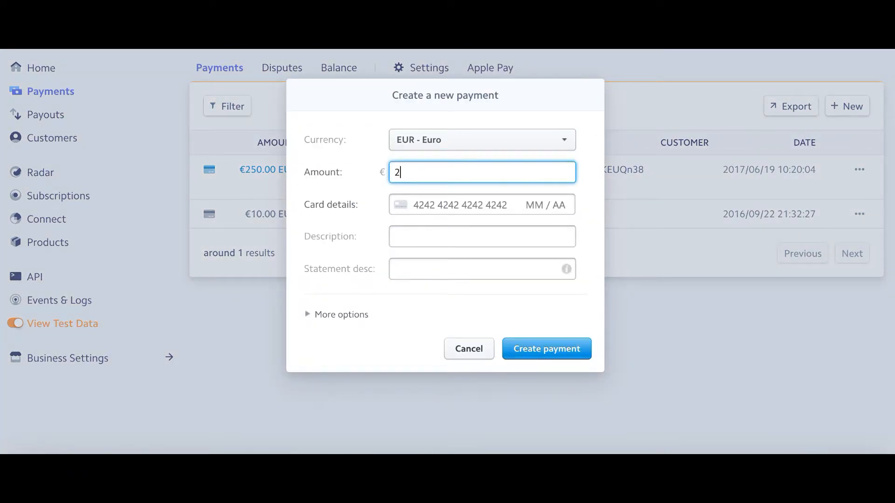
click(434, 211)
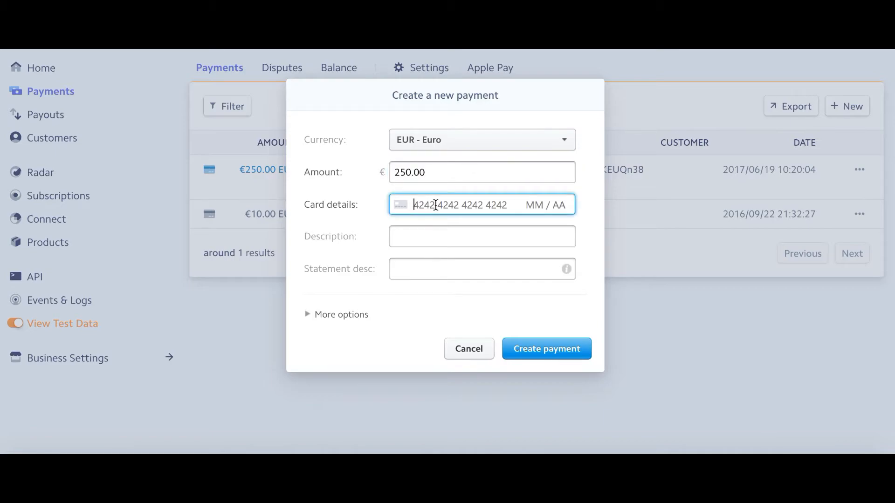
text(42424242424242)
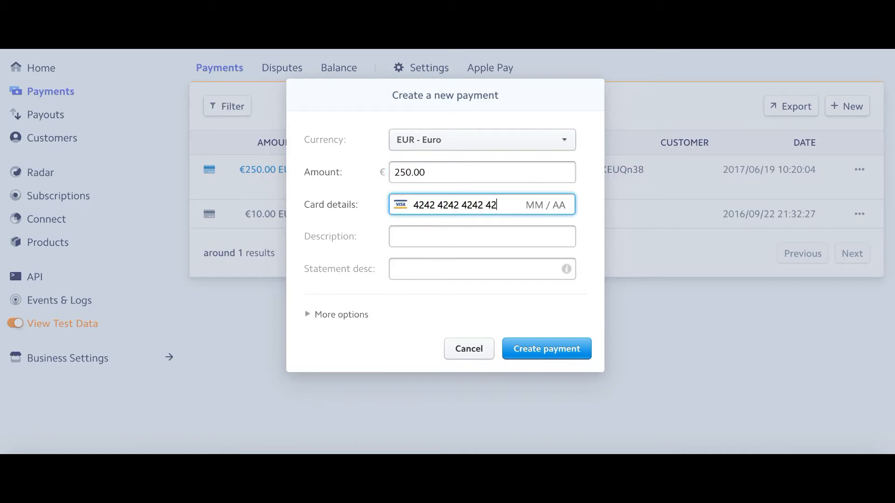
text(420918)
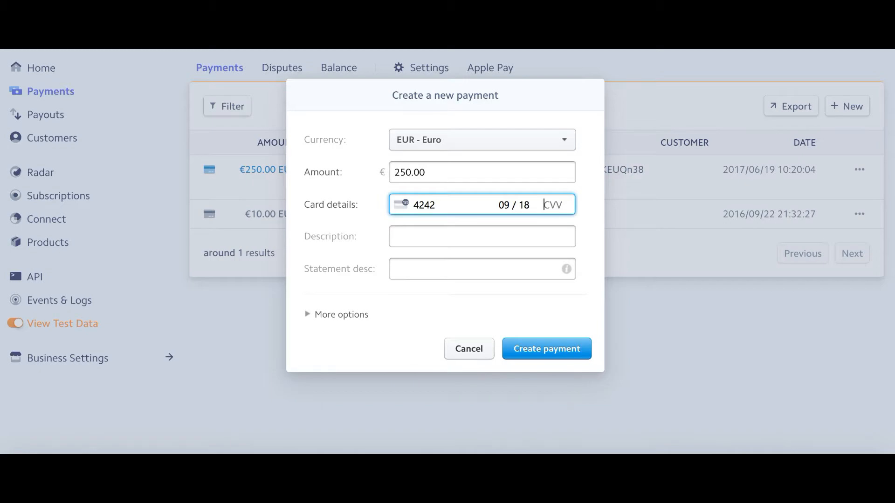
text(123)
click(404, 239)
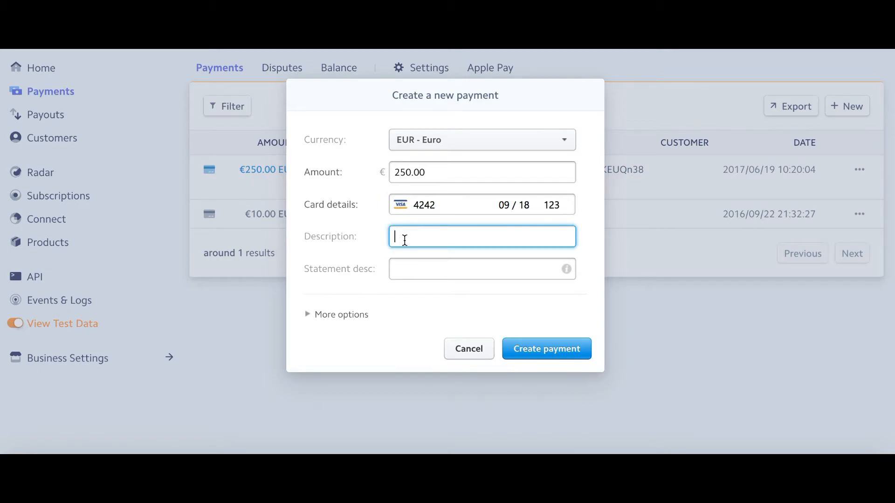
- Leave Capture this charge unchecked under More options and create the payment
click(318, 316)
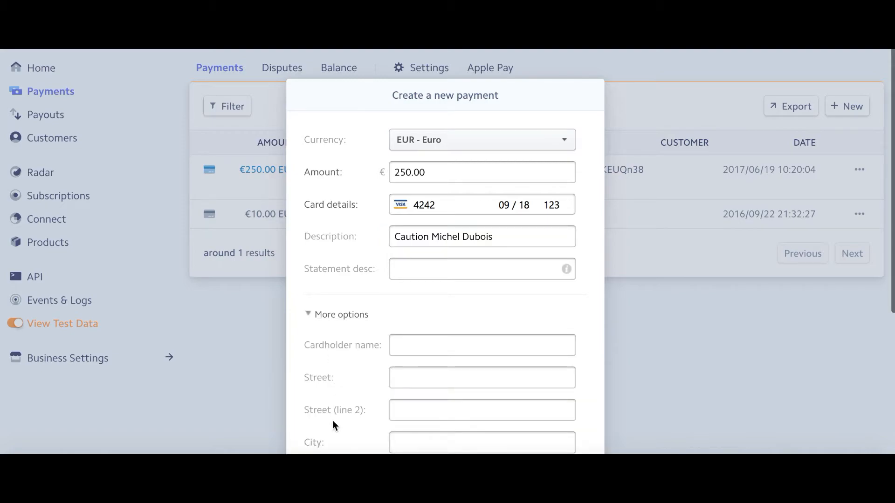
scroll(332, 421, down, 2)
scroll(332, 425, down, 2)
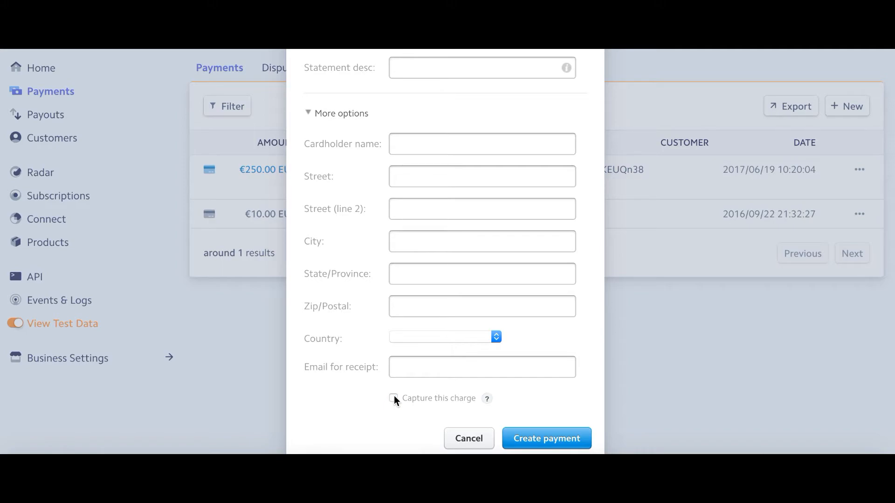
click(567, 436)
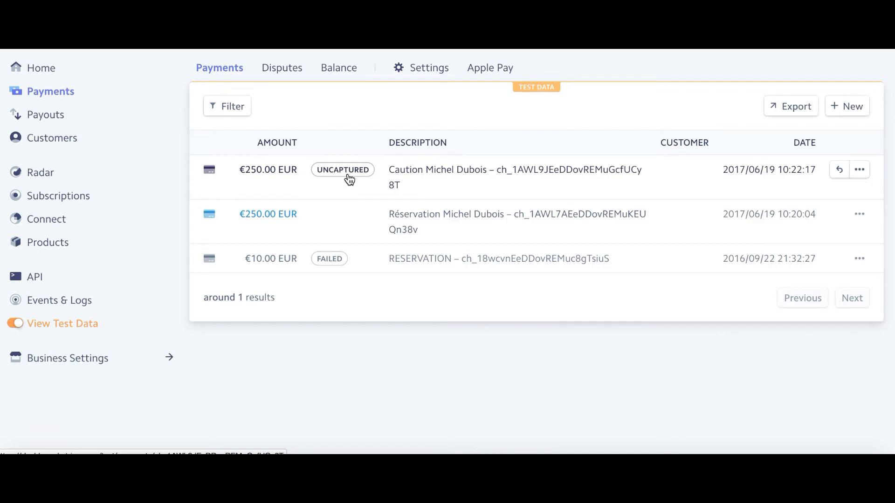
- Open the uncaptured €250.00 Caution charge and bring up its Capture Payment dialog
click(502, 175)
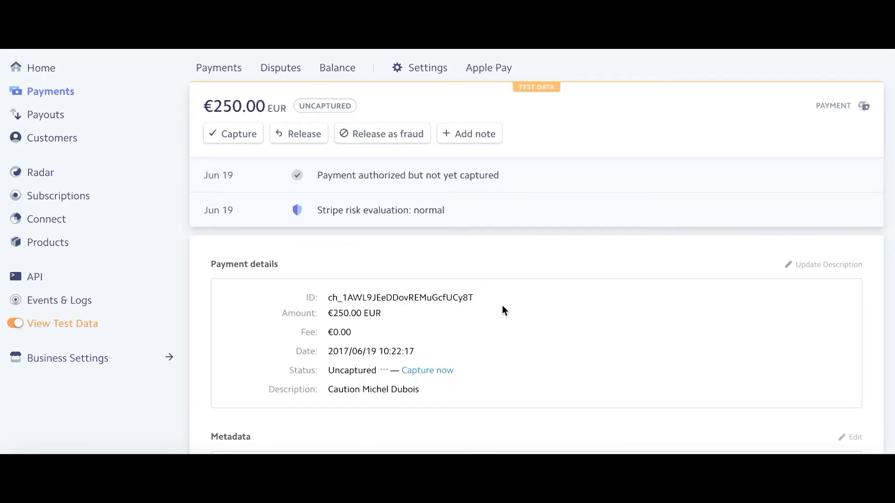
scroll(502, 306, down, 3)
scroll(502, 306, up, 3)
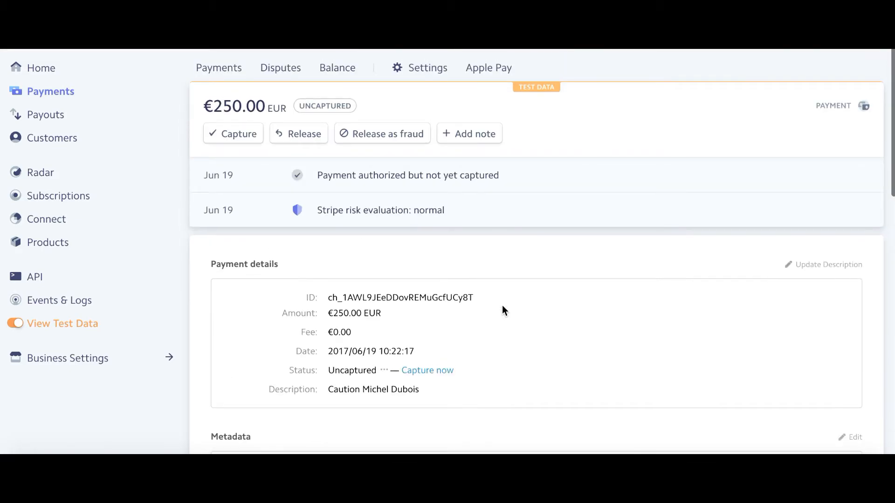
click(233, 135)
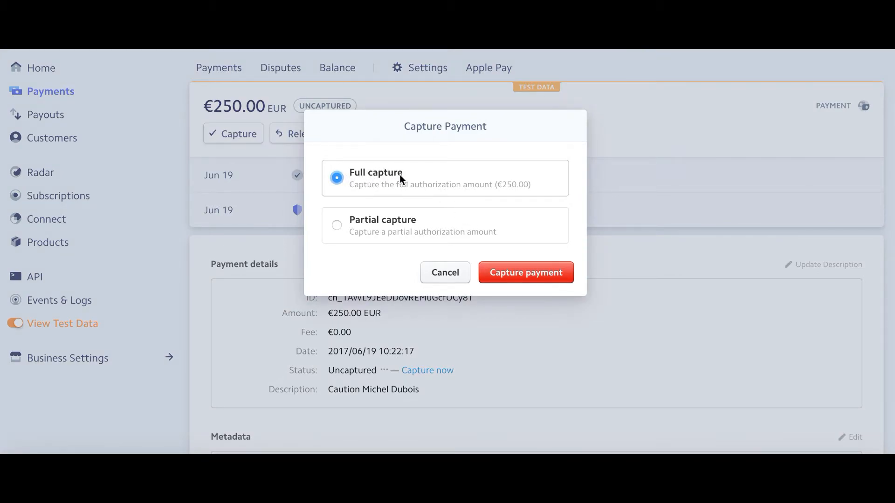
- Partially capture €60.00 of the deposit, releasing the remaining €190.00
click(335, 224)
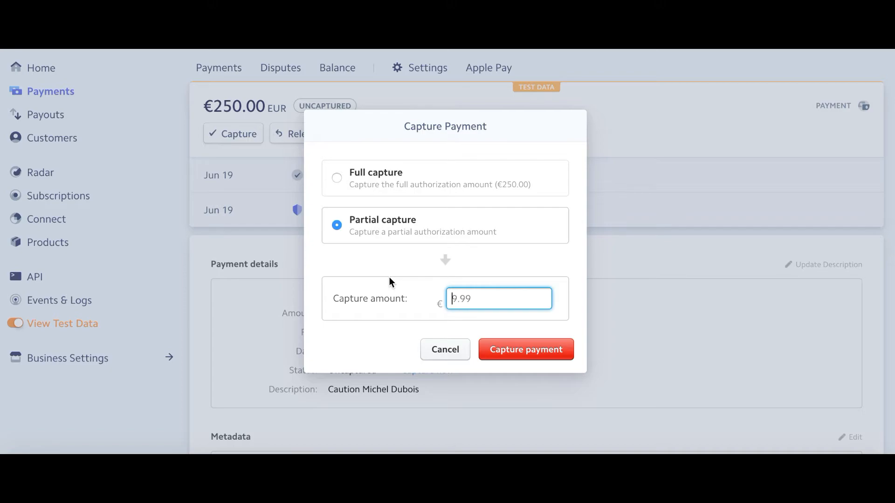
text(60)
click(525, 350)
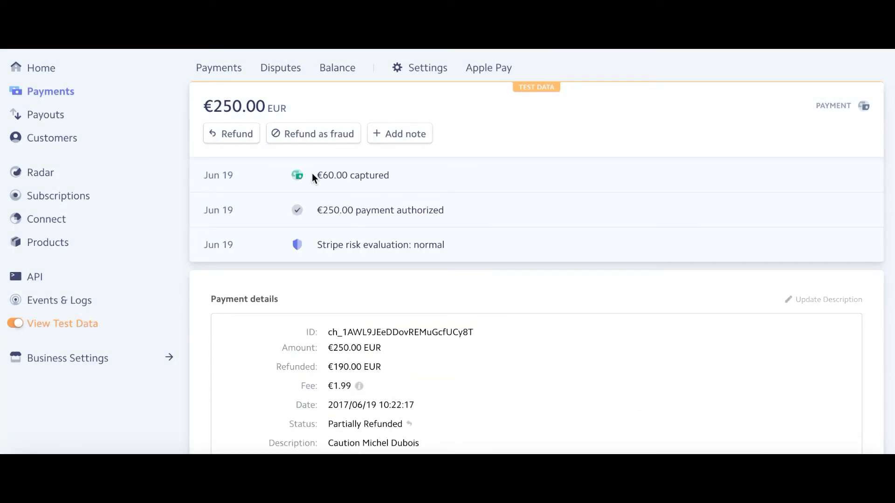
- Issue a partial refund of €30.00 on the captured deposit
scroll(486, 396, down, 2)
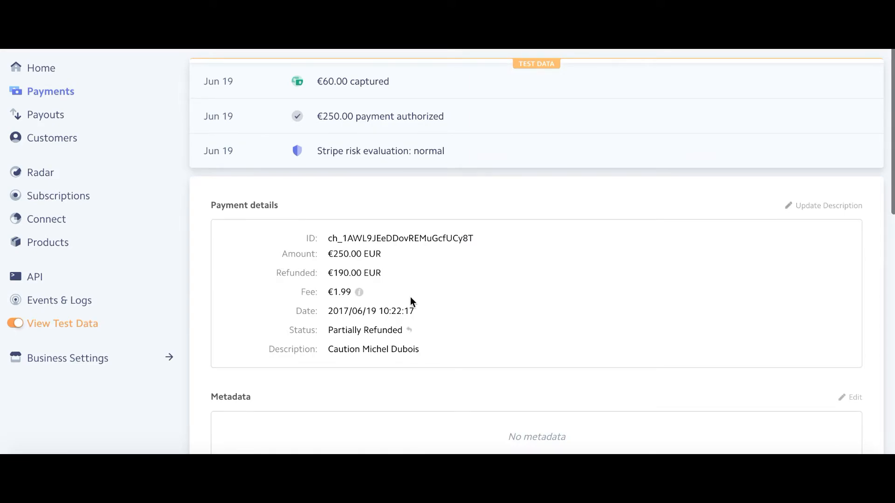
scroll(424, 312, up, 2)
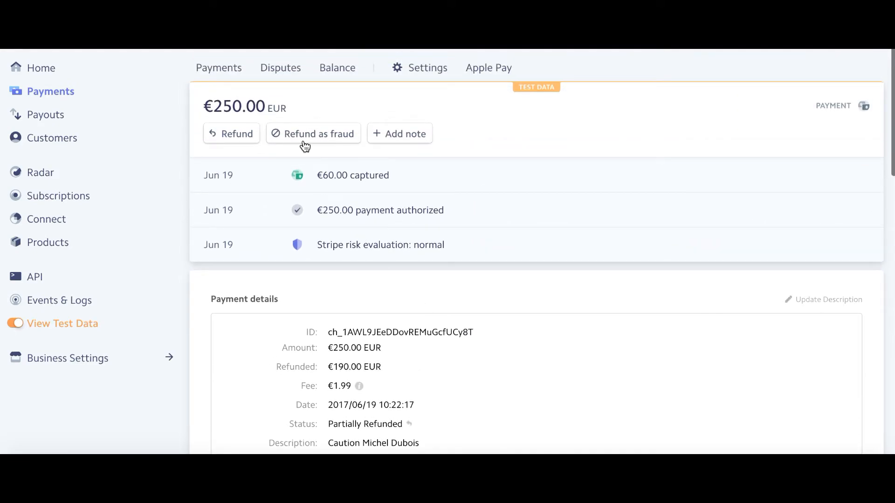
click(229, 135)
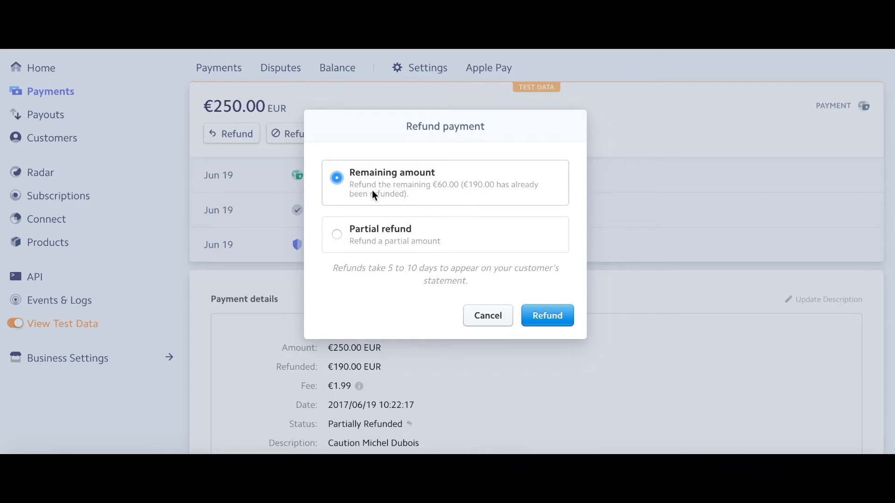
click(336, 235)
text(30)
click(553, 396)
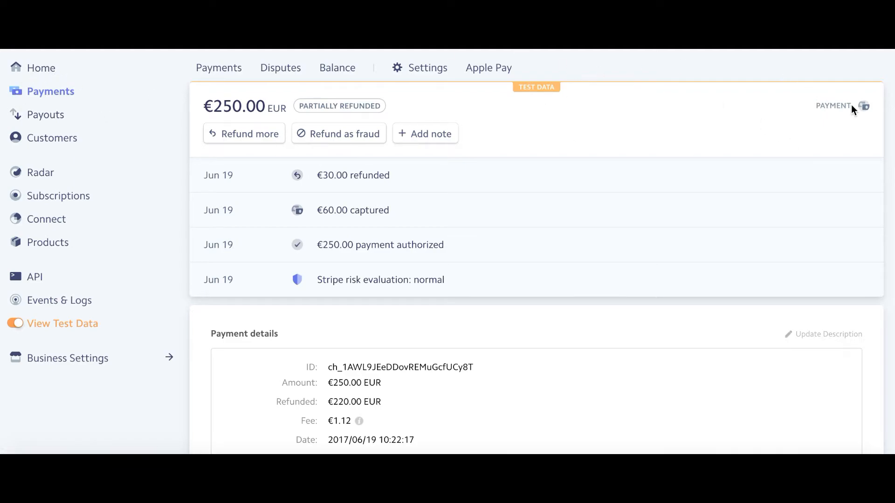
- Go back to Payments and open the €250.00 Réservation payment's details
click(47, 91)
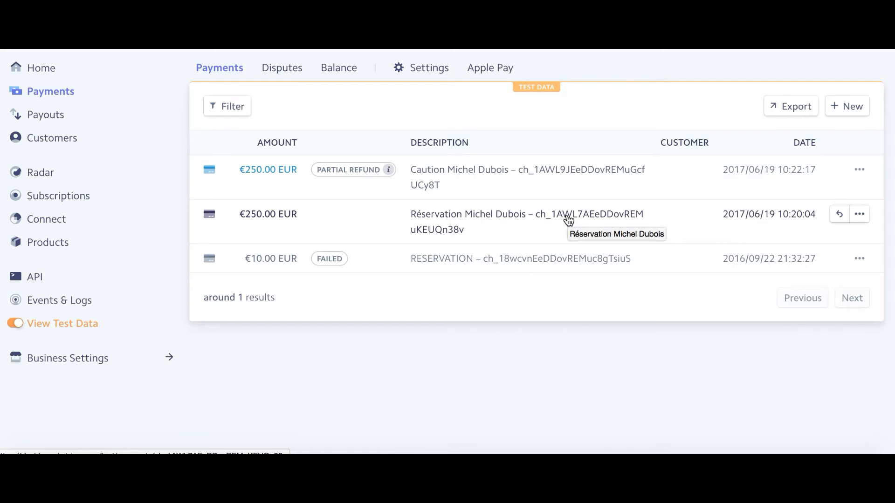
click(251, 219)
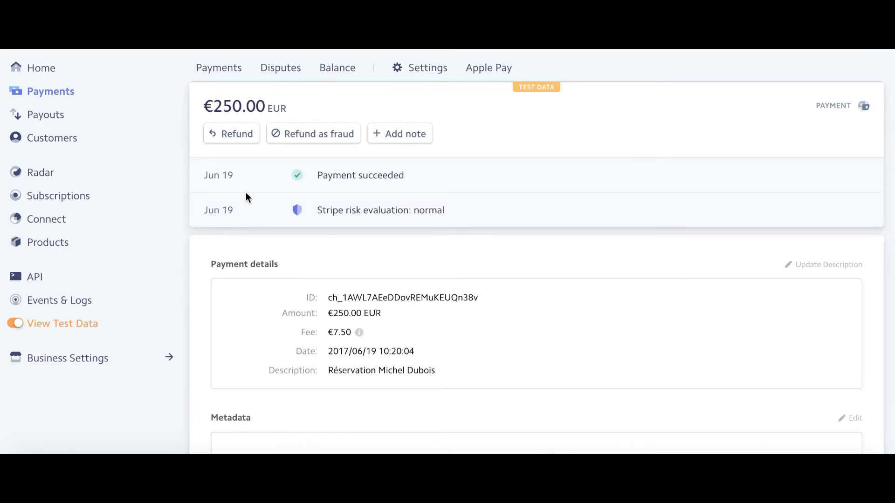
- Partially refund €36.20 of the €250.00 reservation payment, correcting the rejected 36,20 amount
click(231, 136)
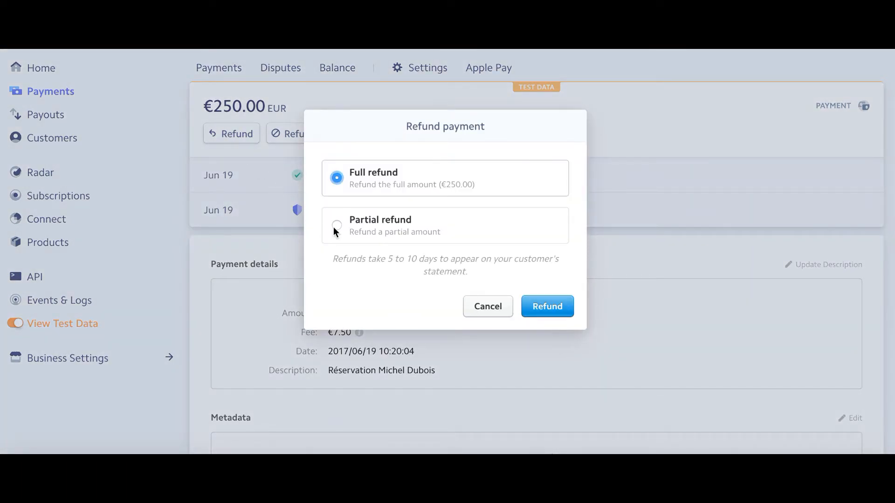
click(336, 226)
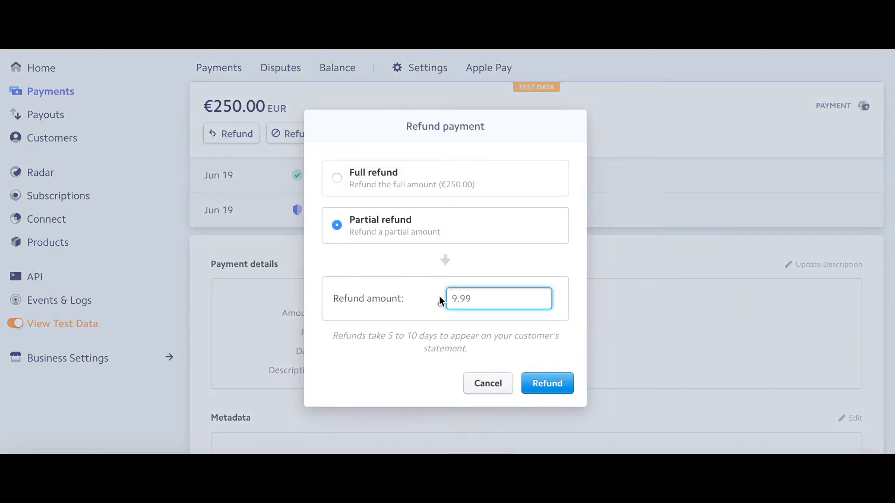
text(3)
text(6,20)
click(549, 393)
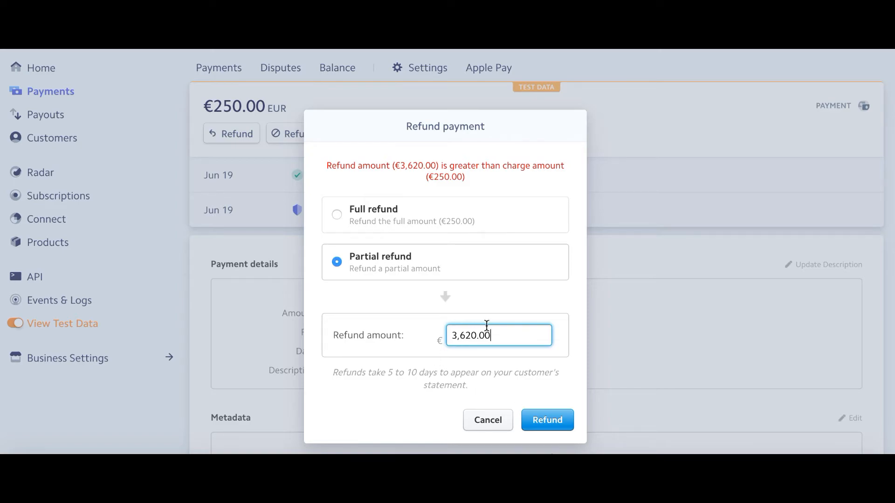
drag(492, 335, 363, 331)
text(36.20)
click(552, 420)
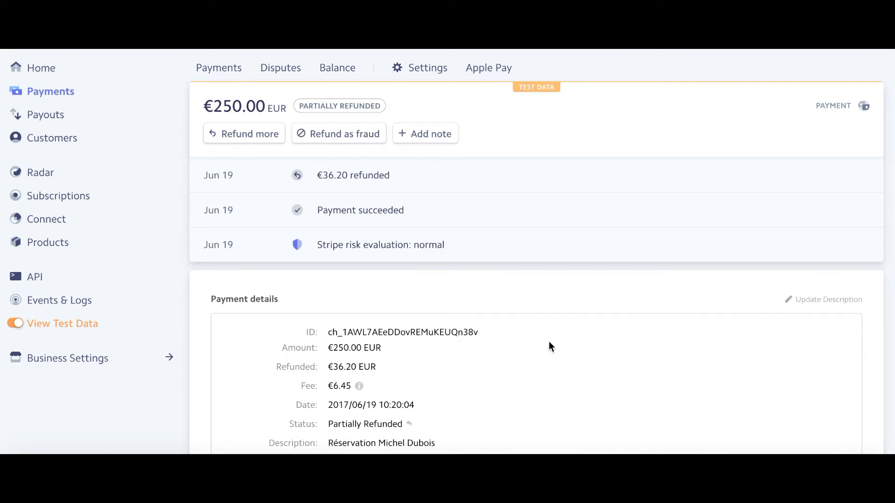
scroll(553, 294, down, 6)
scroll(552, 294, up, 2)
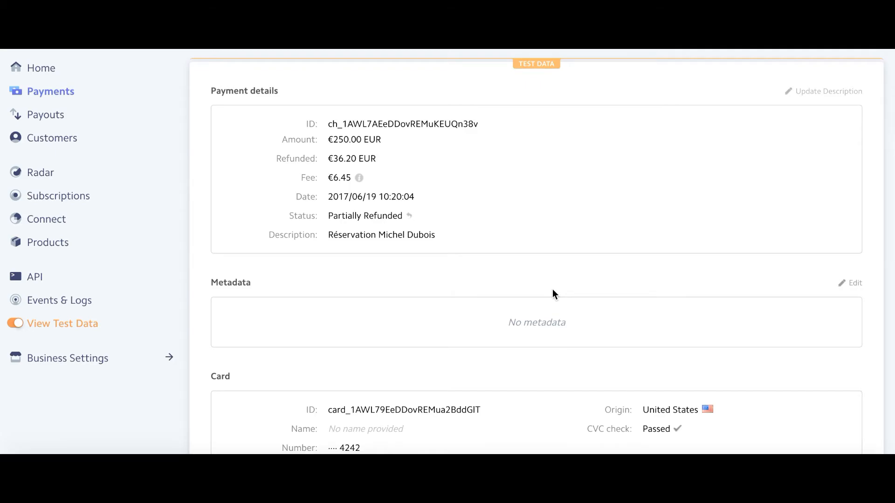
scroll(552, 290, up, 5)
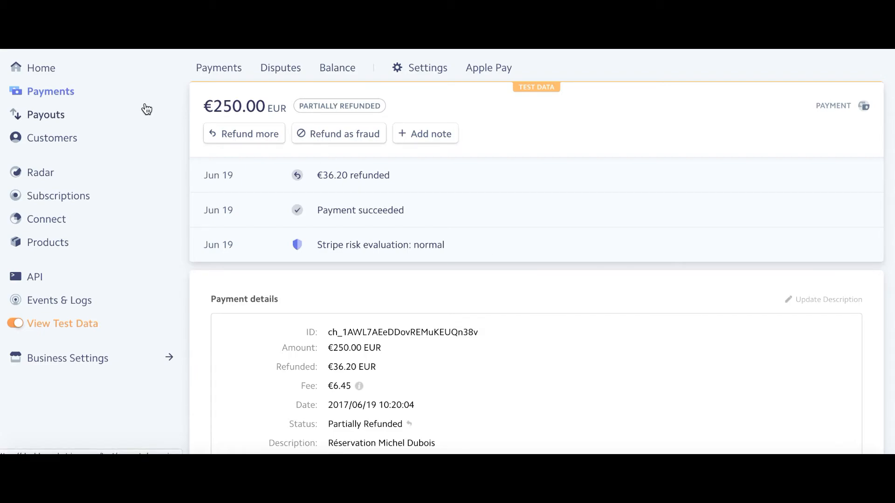
- Check the €236.23 scheduled payout in Payouts, then go to the empty Customers list
click(54, 119)
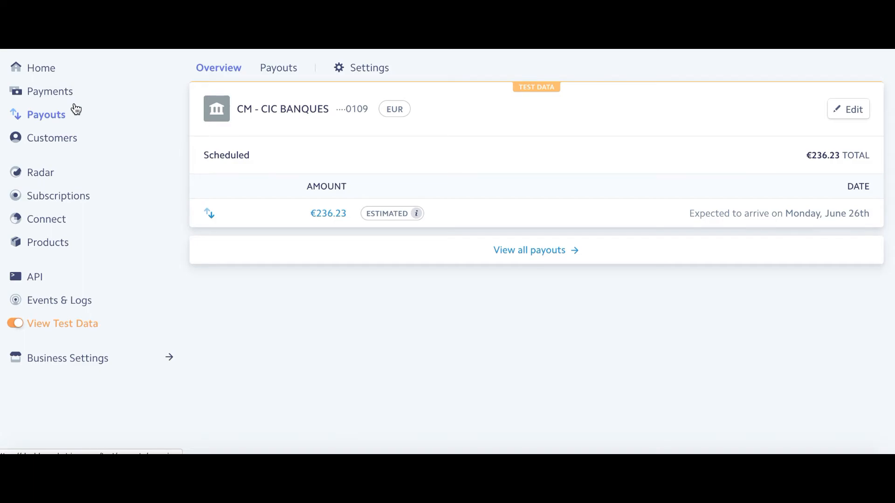
click(69, 140)
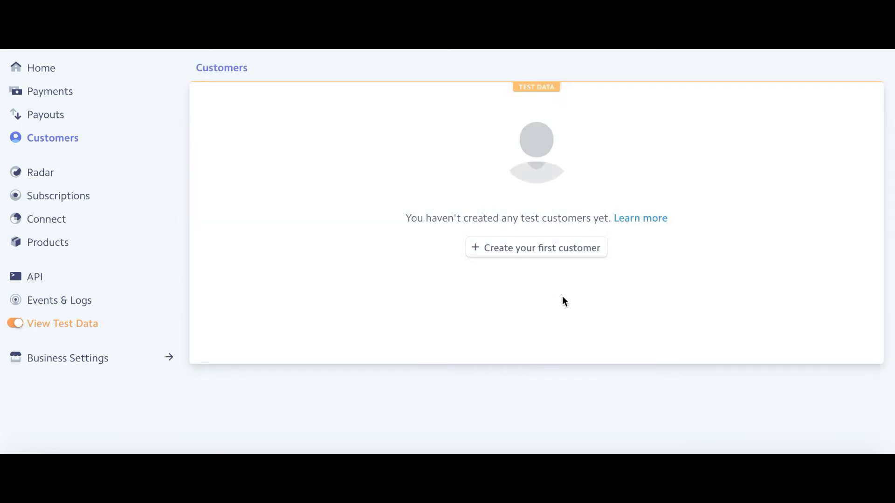
- Create a test customer with their e-mail address and their full name as the description
click(538, 255)
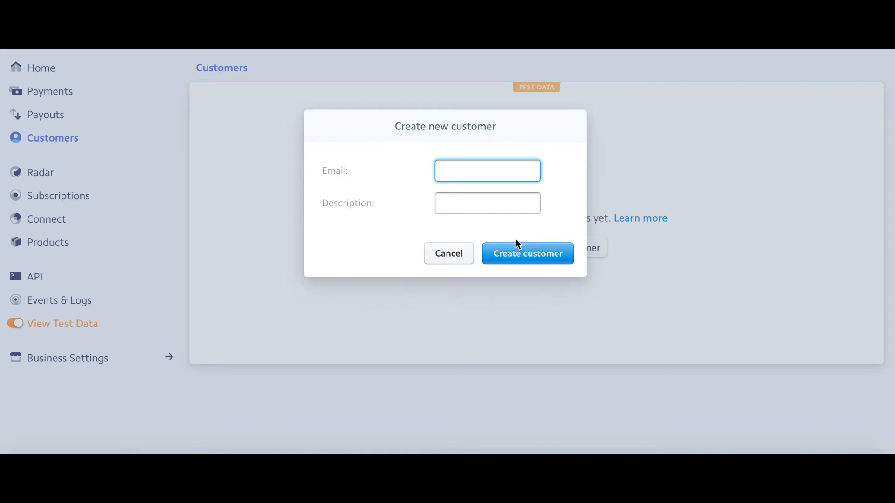
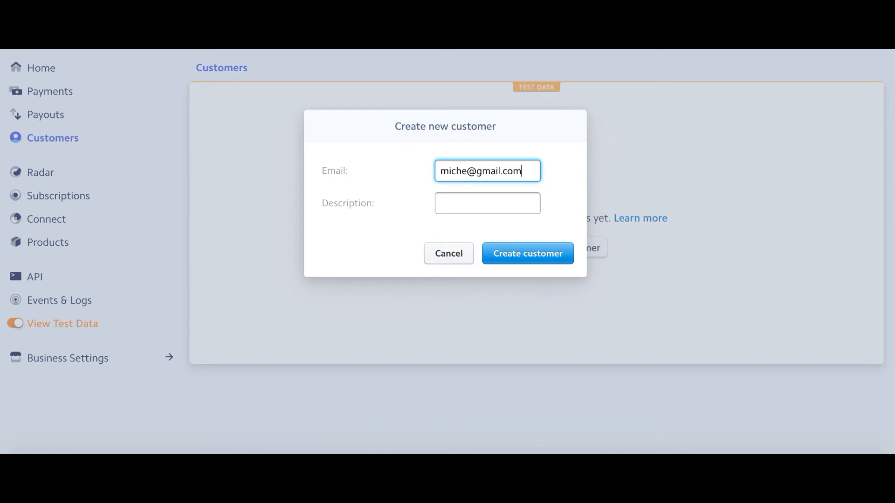
click(489, 201)
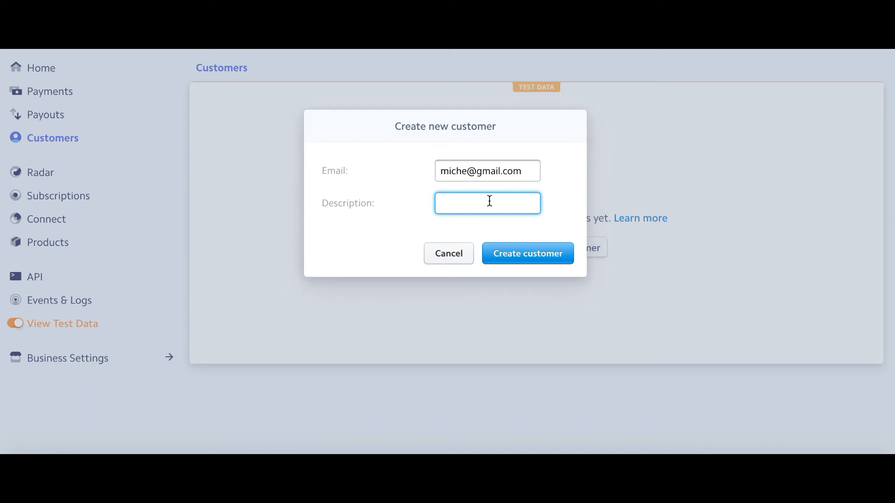
click(559, 256)
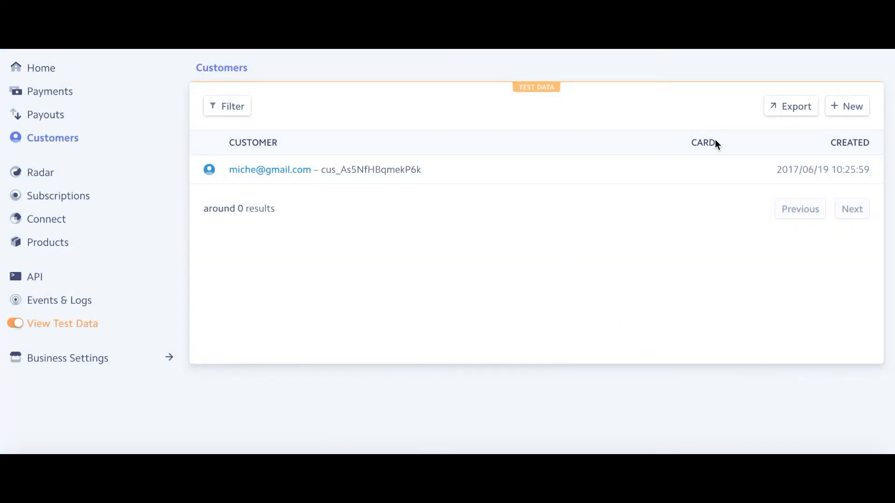
click(281, 171)
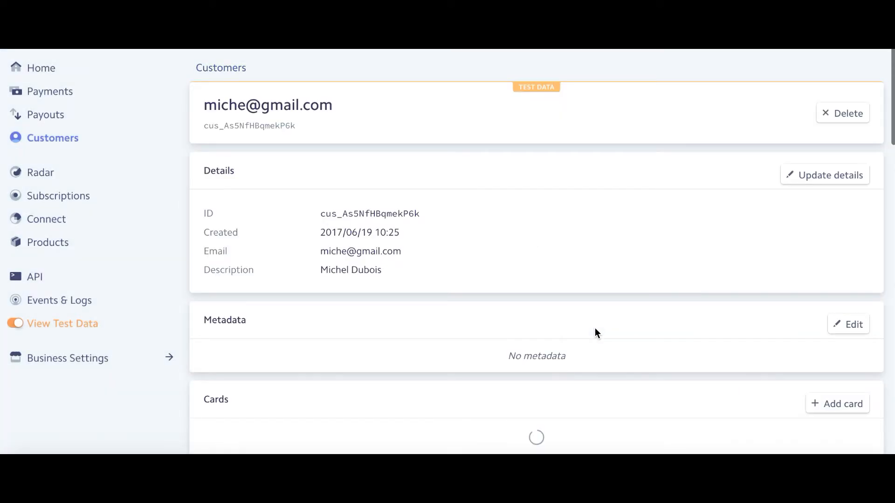
scroll(595, 332, down, 1)
scroll(594, 332, down, 3)
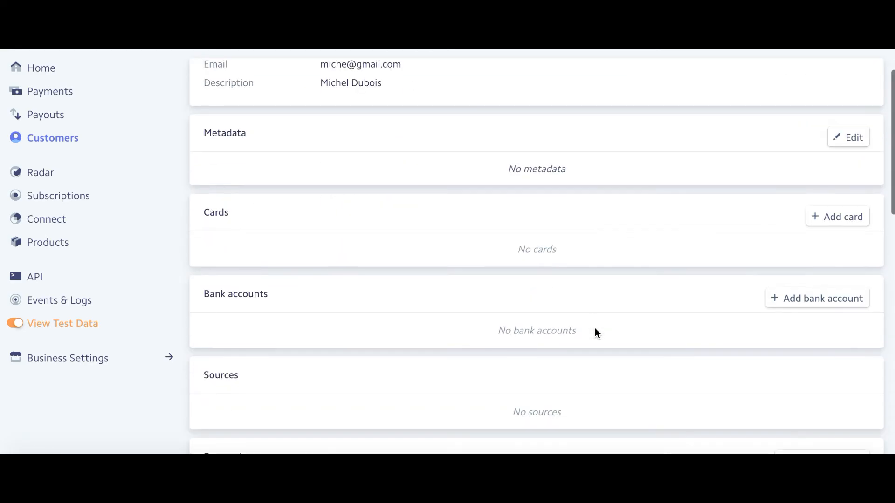
click(849, 217)
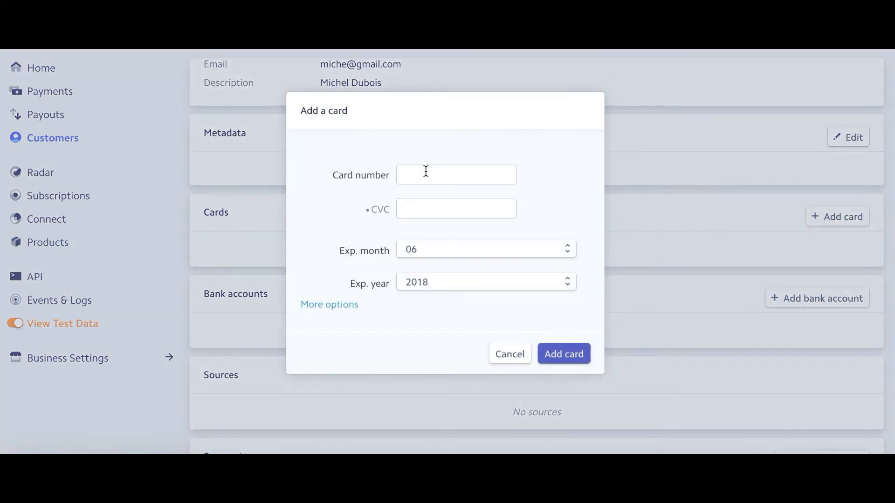
click(409, 165)
text(43)
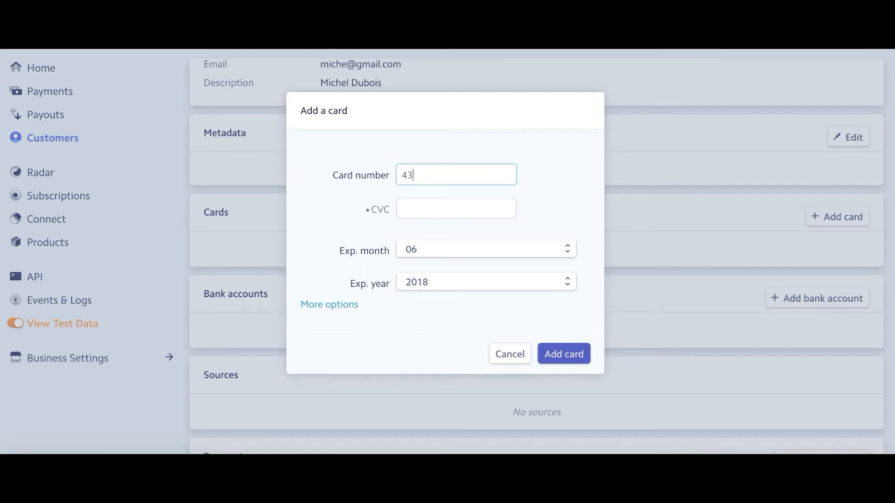
key(BackSpace)
text(242424242424242)
click(441, 207)
text(123)
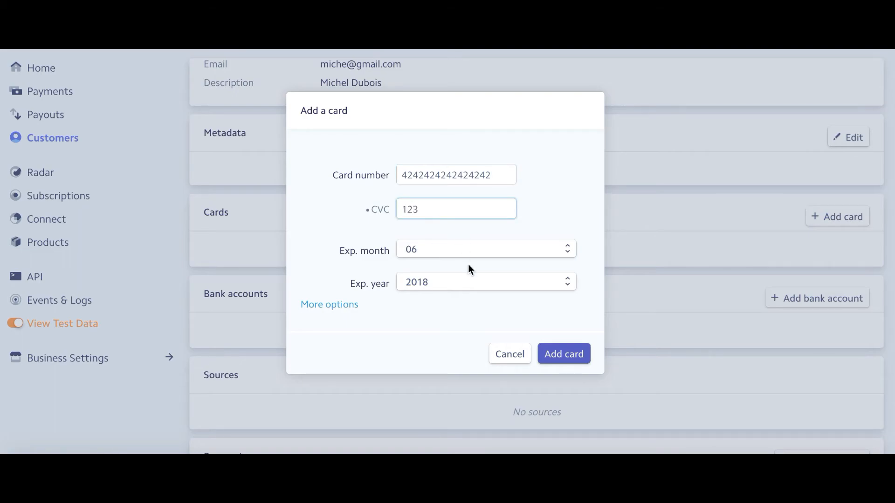
click(582, 356)
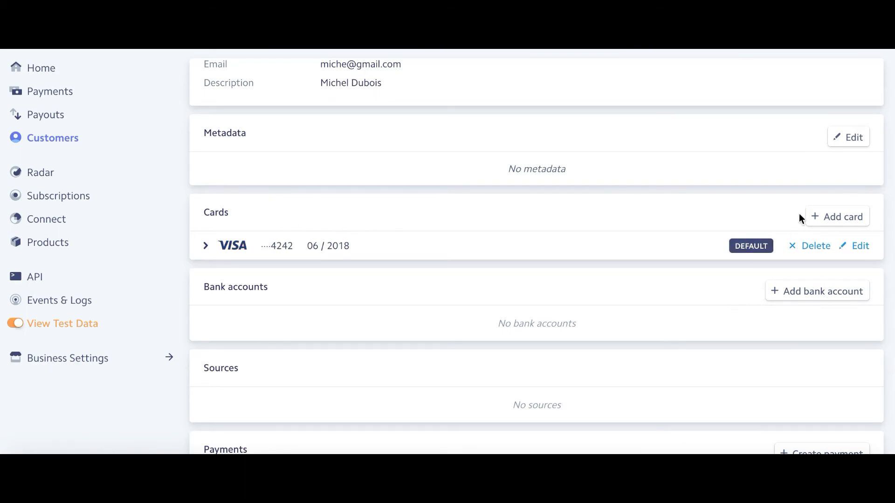
- Start a payment for the customer, confirm the saved Visa card as source, then cancel it
scroll(820, 370, down, 6)
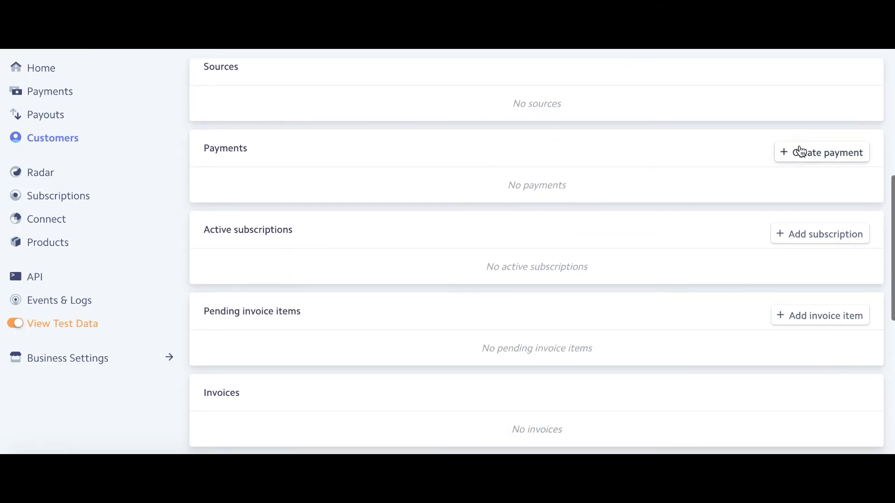
click(801, 151)
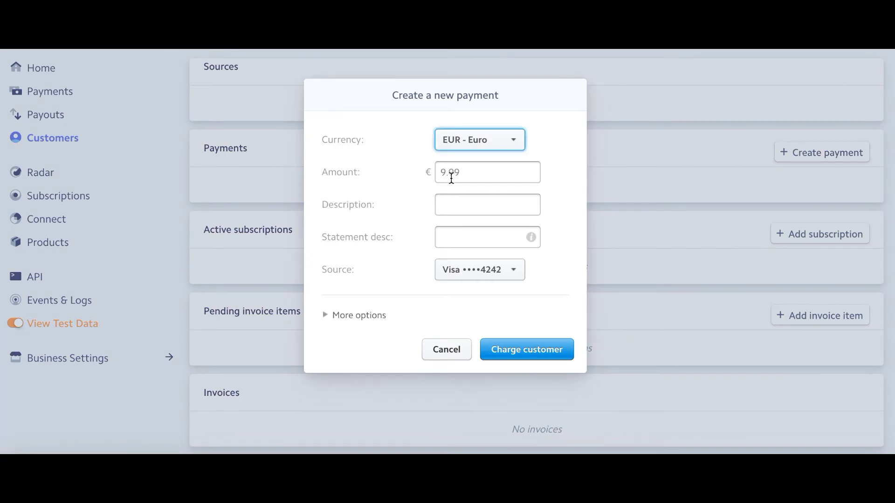
click(476, 273)
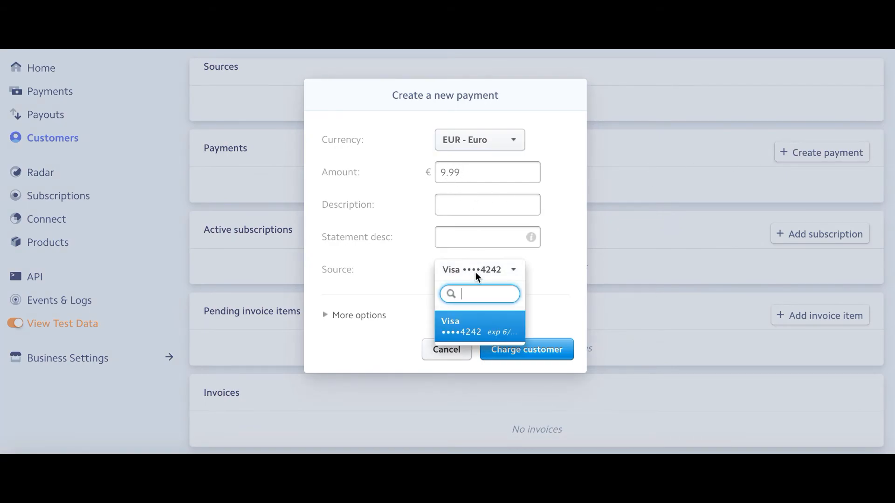
click(570, 269)
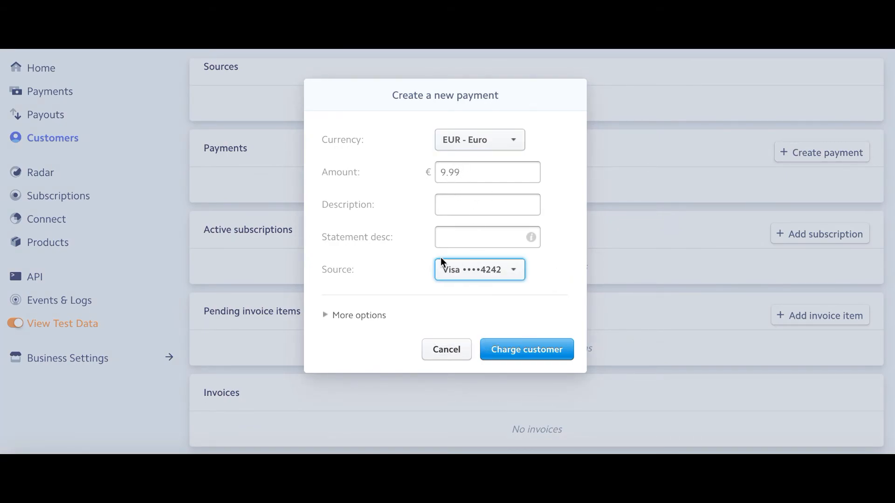
click(444, 353)
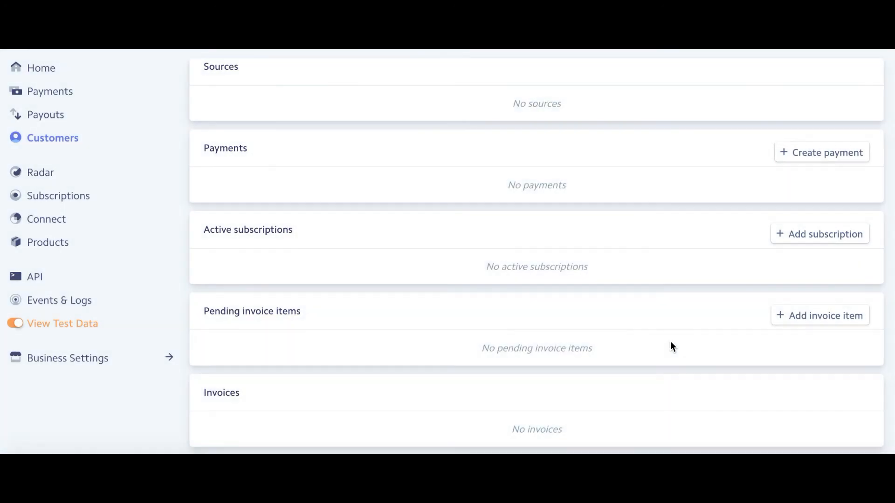
scroll(671, 341, up, 8)
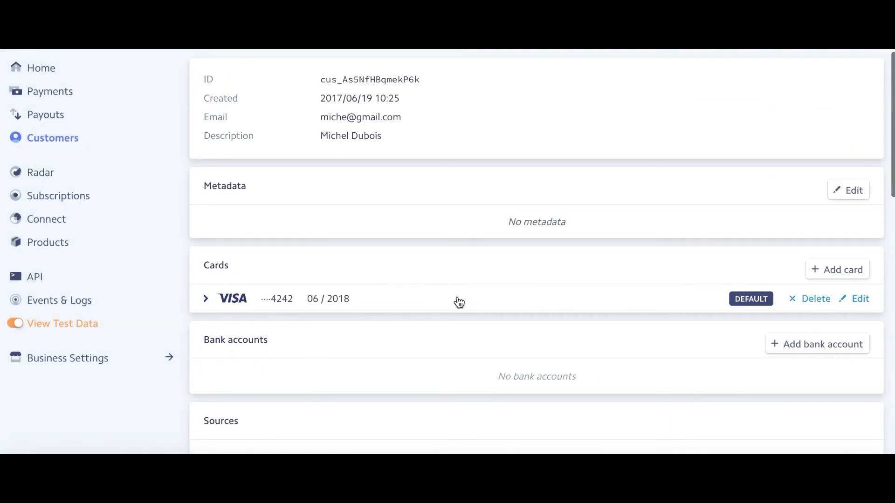
scroll(600, 308, down, 8)
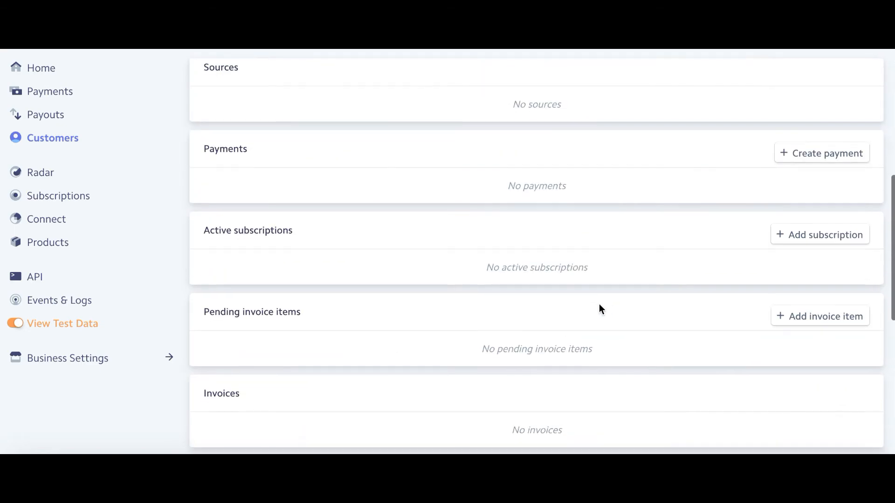
scroll(600, 308, up, 1)
- Open a new payment and turn off immediate capture under More options
click(803, 215)
click(345, 315)
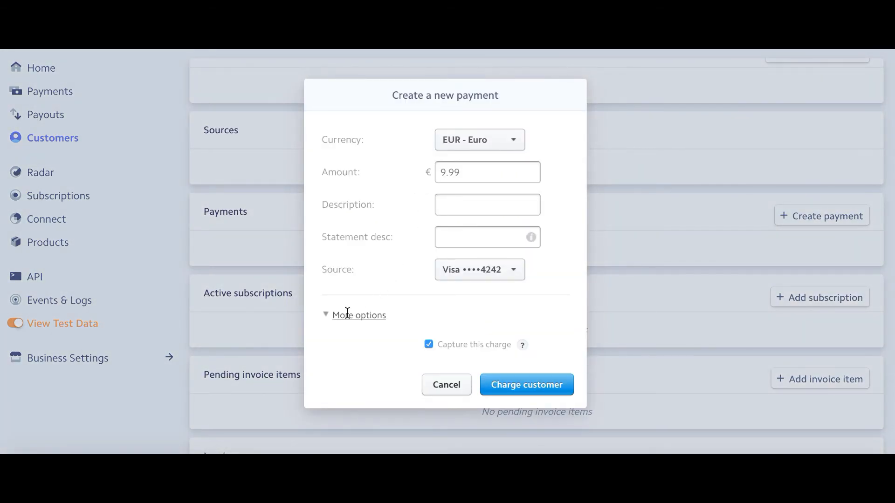
click(428, 344)
click(428, 344)
click(428, 345)
- Charge €250 with a deposit description including the customer's name
click(472, 165)
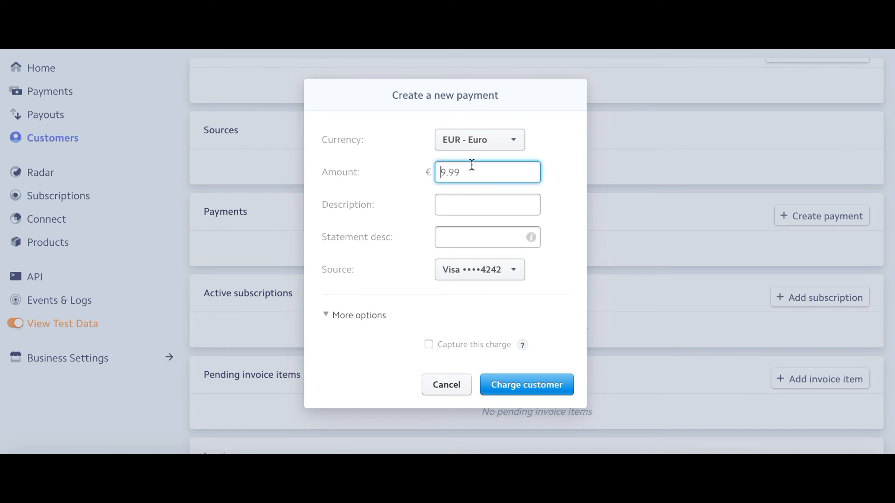
text(250)
click(450, 200)
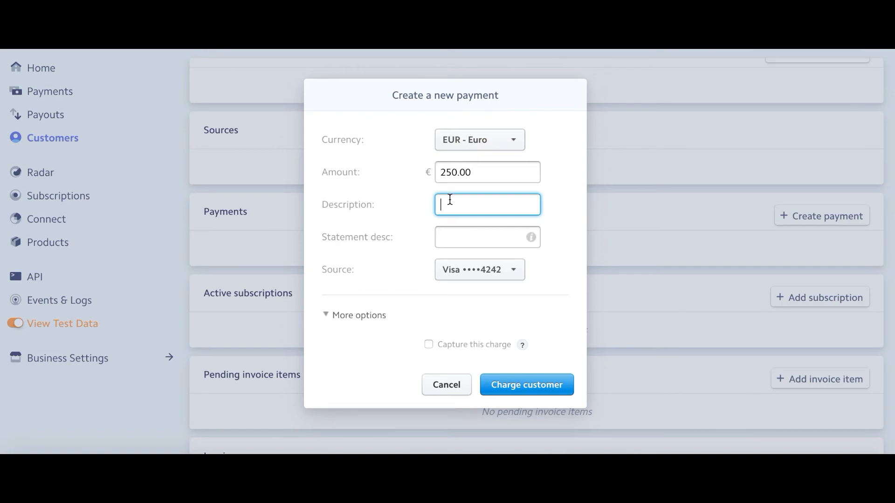
click(523, 385)
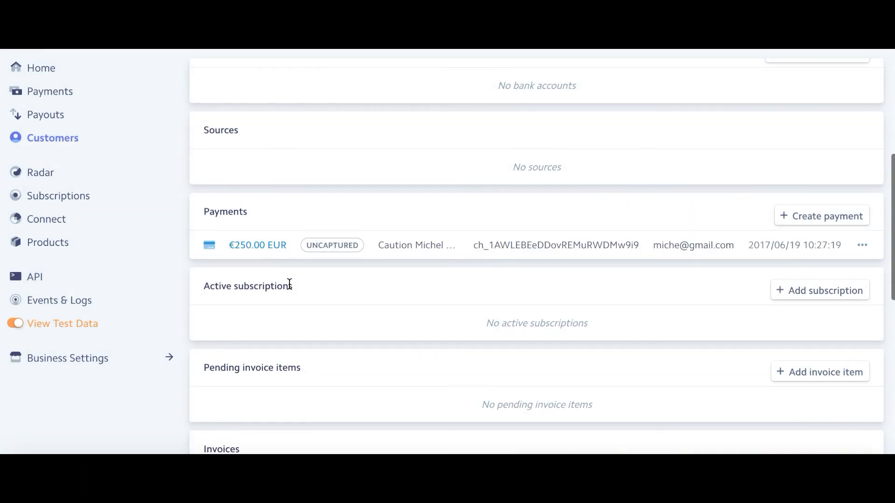
- View the payments list, briefly check Payouts, and return to Payments
click(44, 91)
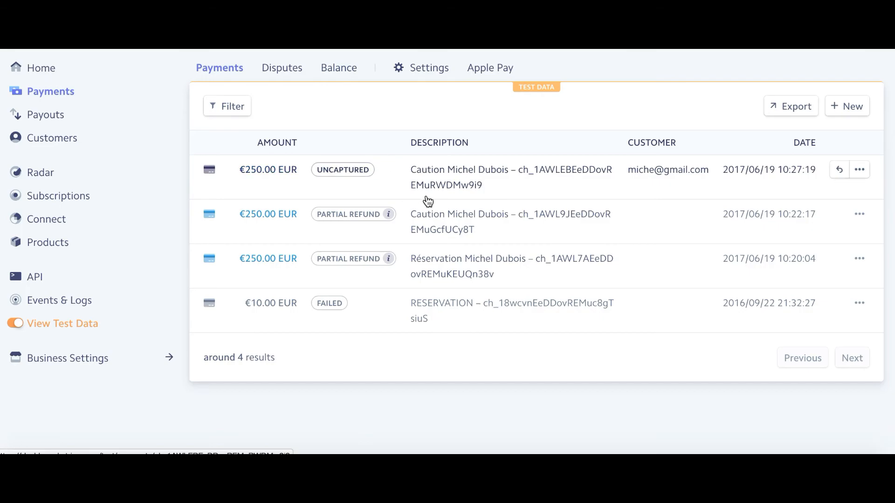
click(47, 117)
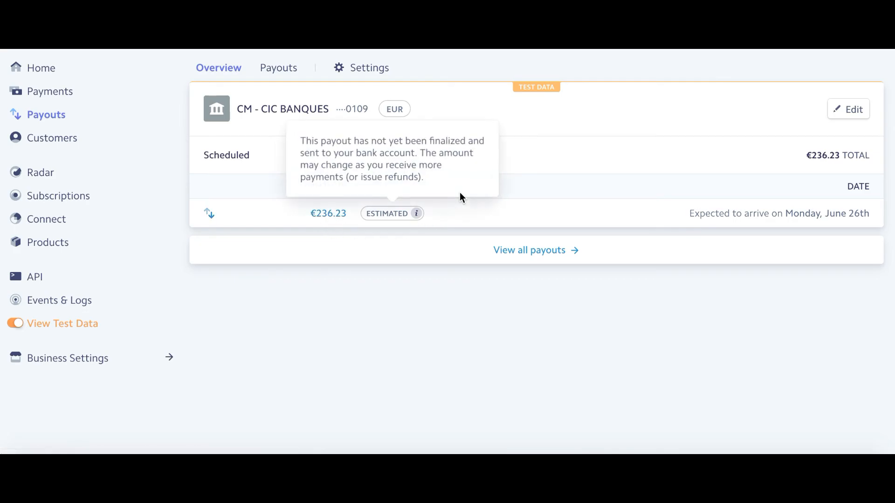
click(69, 96)
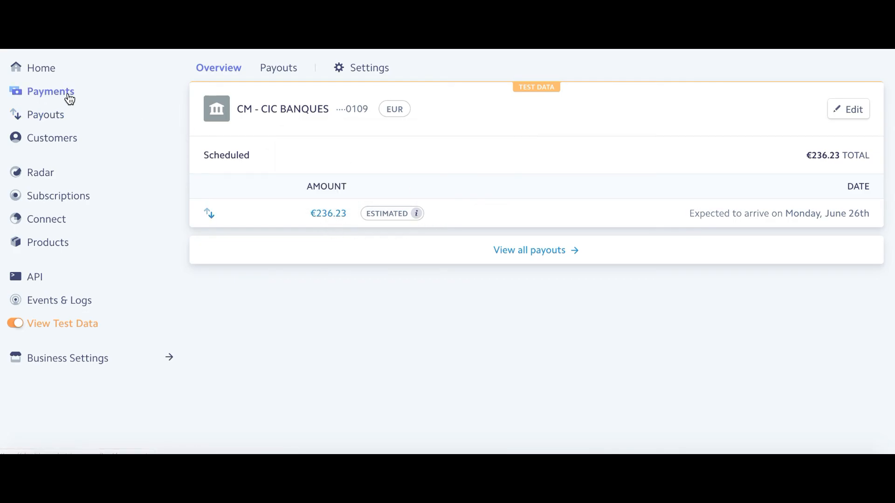
- Check the customer's Visa ending 4242 in Customers, then open the Payouts overview
click(57, 145)
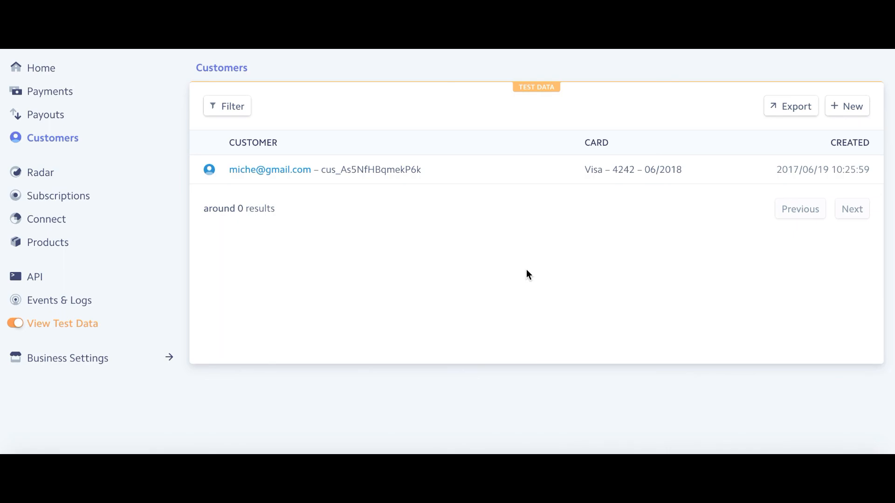
click(57, 116)
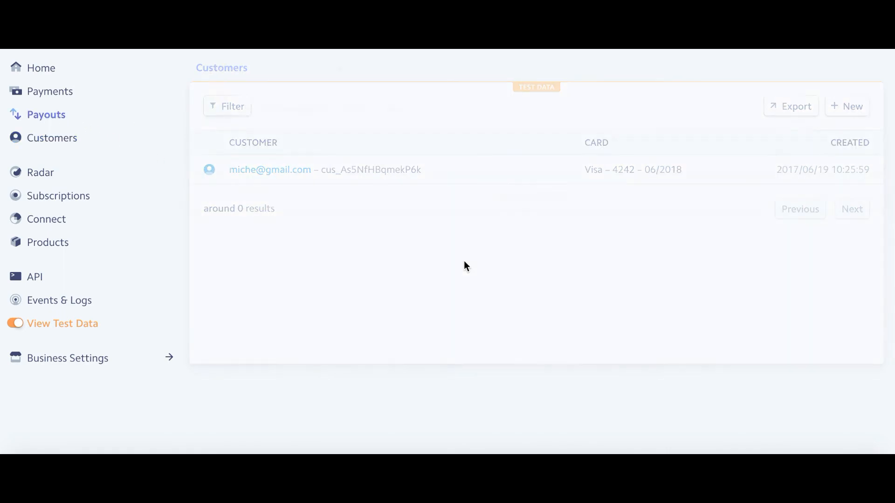